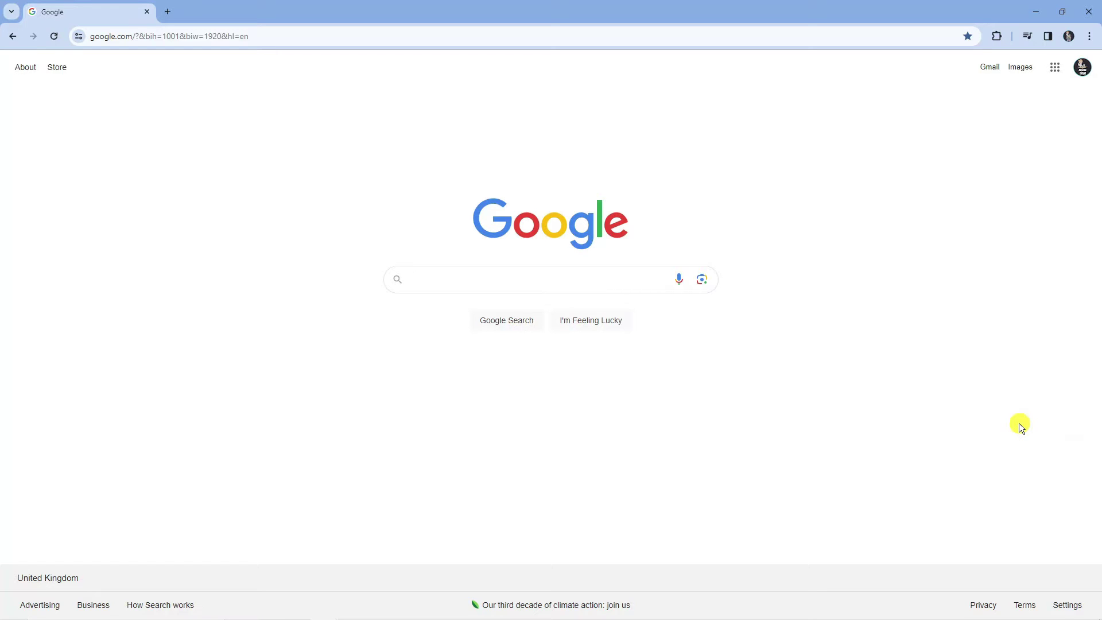
Step: Load ohsoft.net and point to the SecretFolder menu's Download entry
click(270, 40)
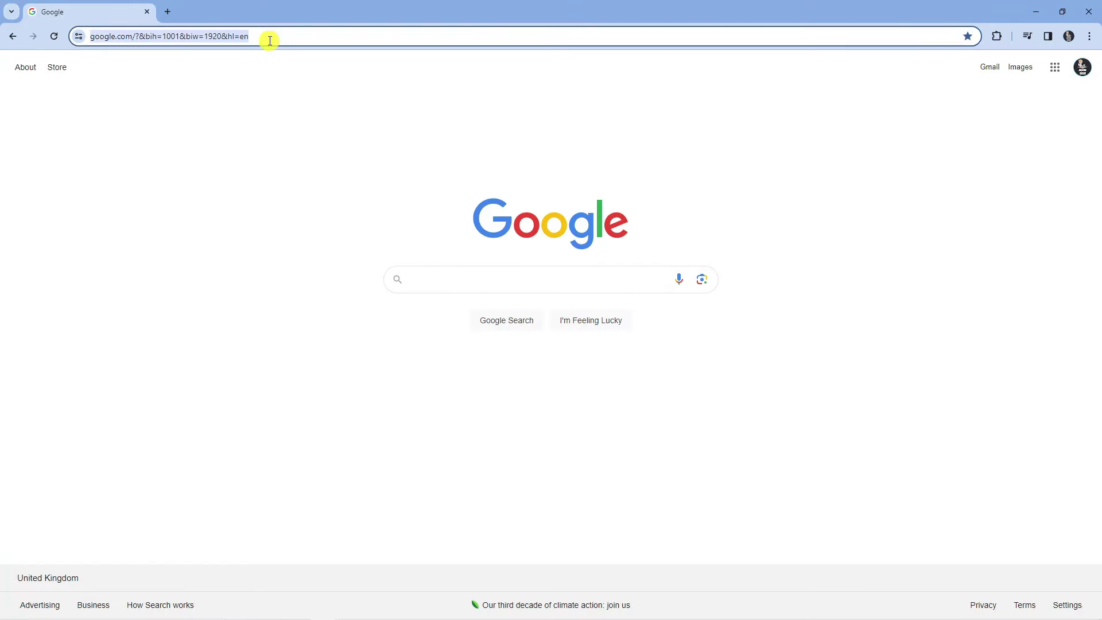
text(ohs)
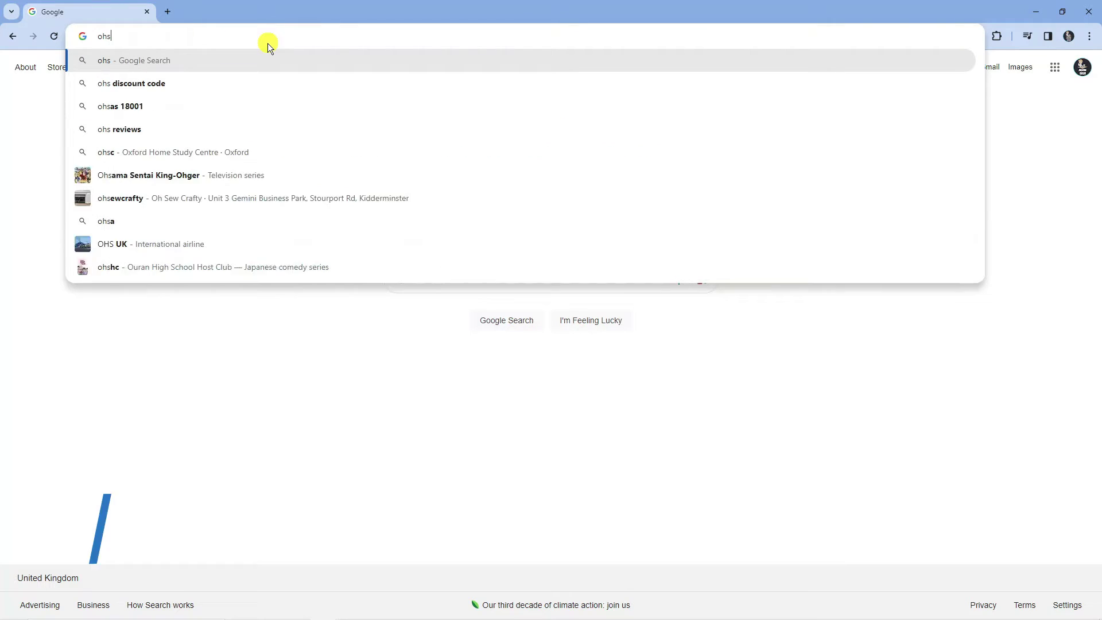
text(oft.net)
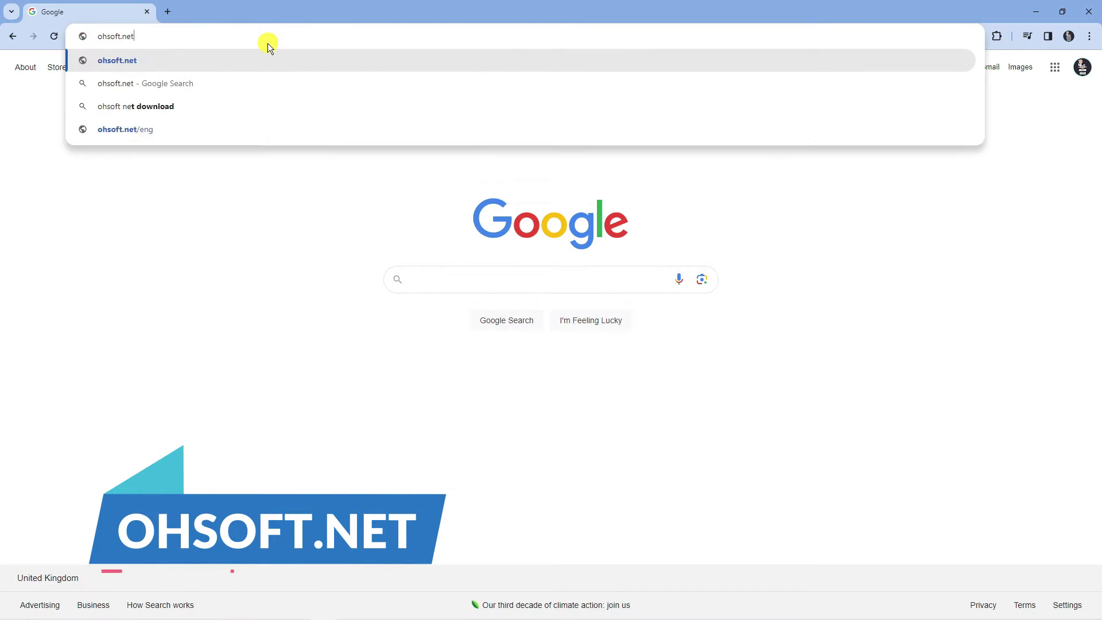
key(Return)
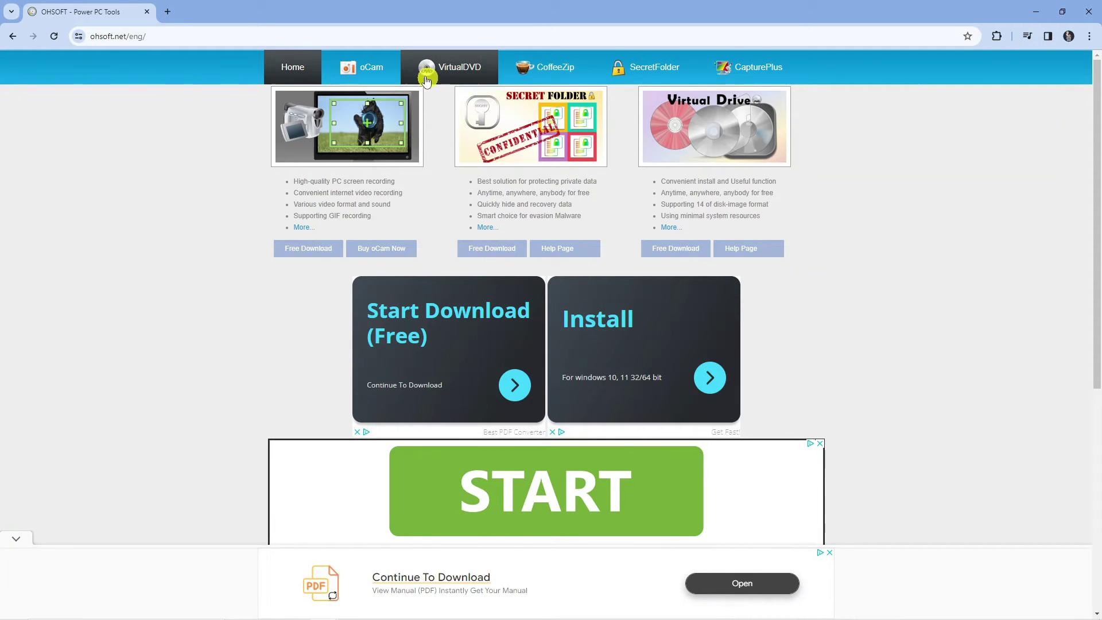
mouse_move(400, 77)
mouse_move(641, 68)
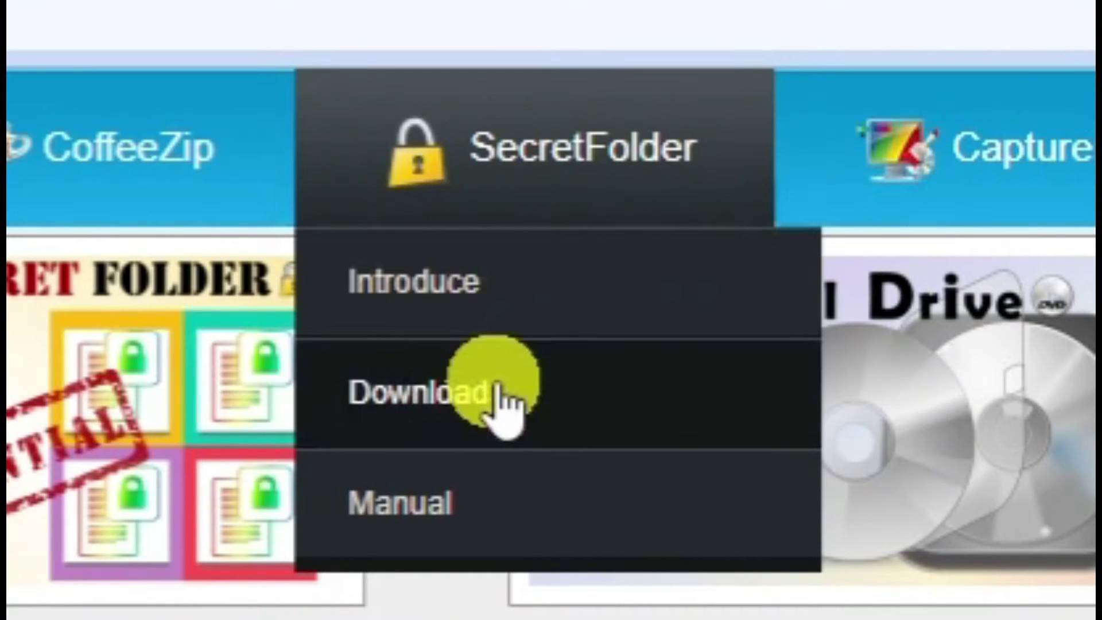
Step: Download SecretFolder_v7.5.0.0.exe from the OhSoft downloader page, then minimise Chrome
click(500, 402)
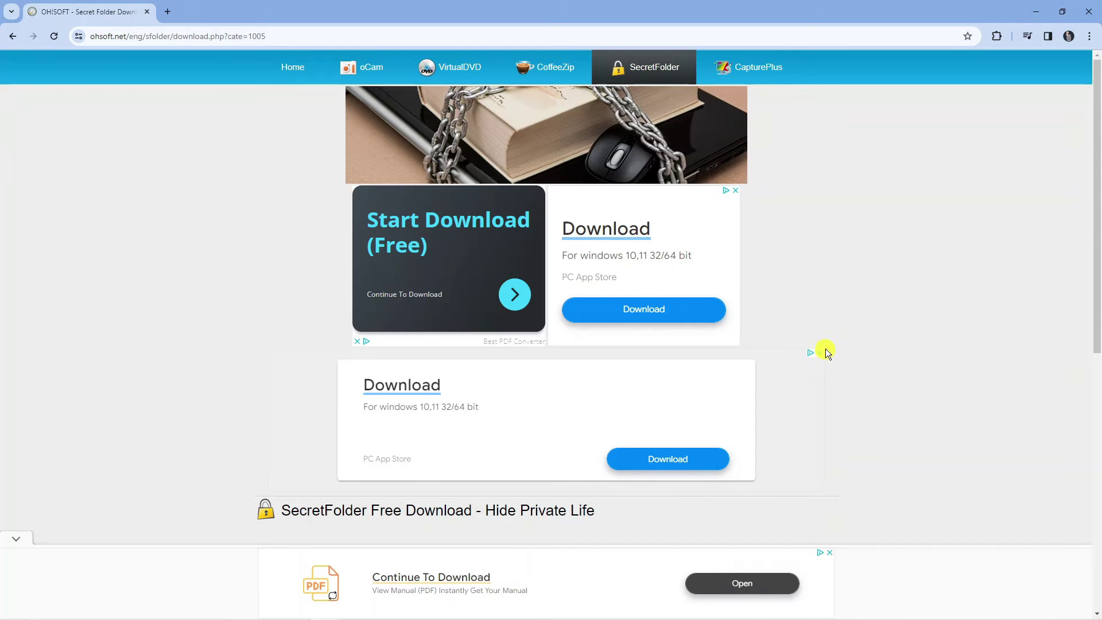
scroll(828, 341, down, 7)
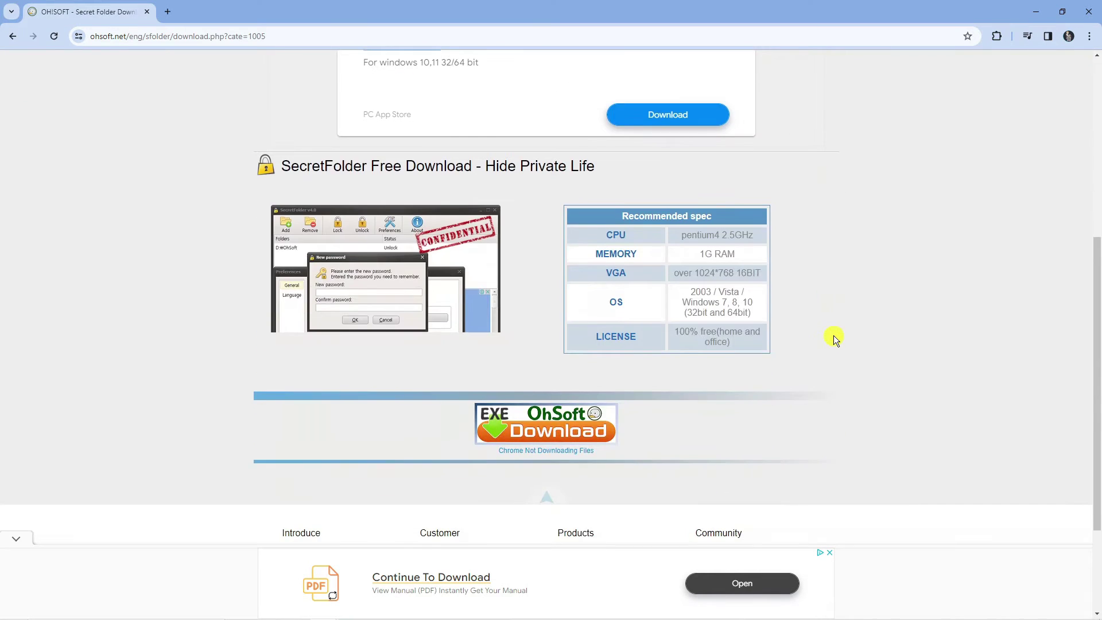
scroll(834, 335, down, 2)
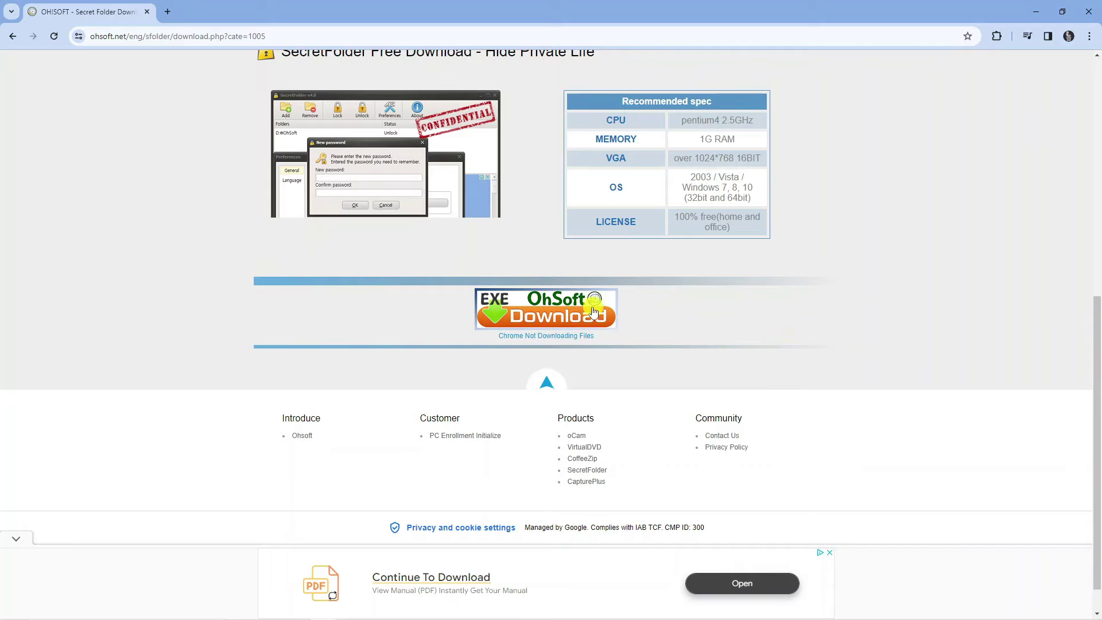
click(540, 313)
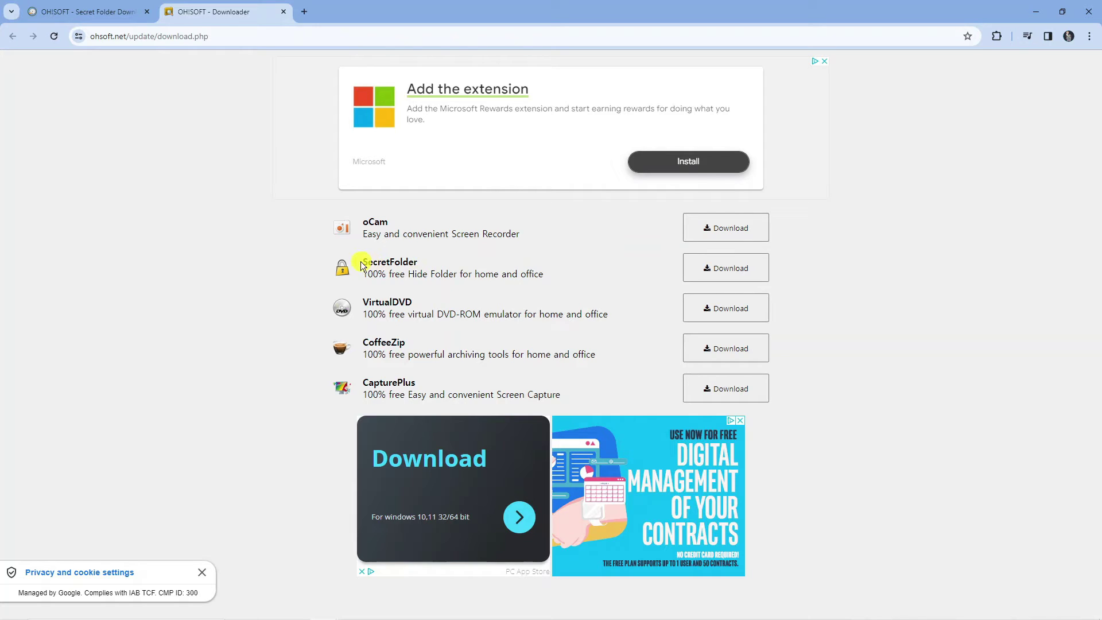
drag(460, 264, 514, 276)
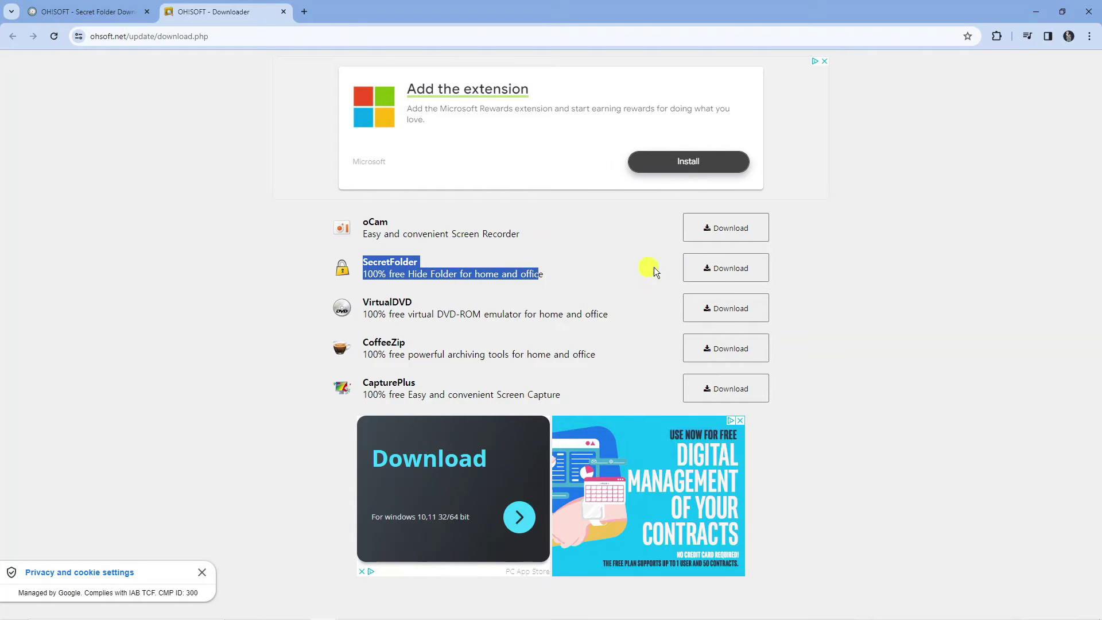
click(714, 270)
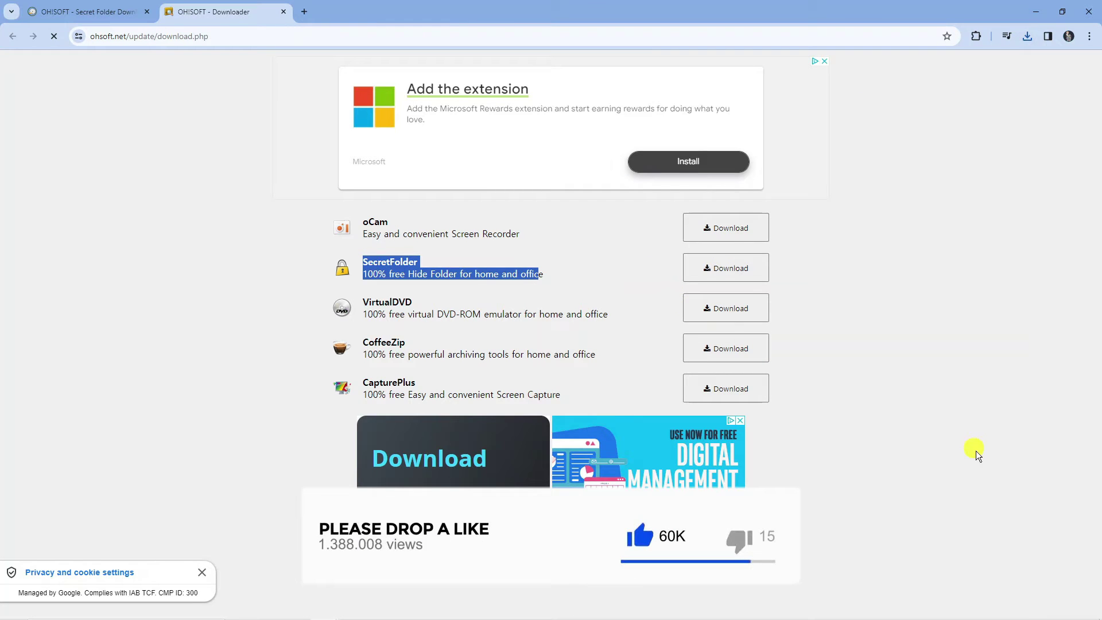
click(1099, 615)
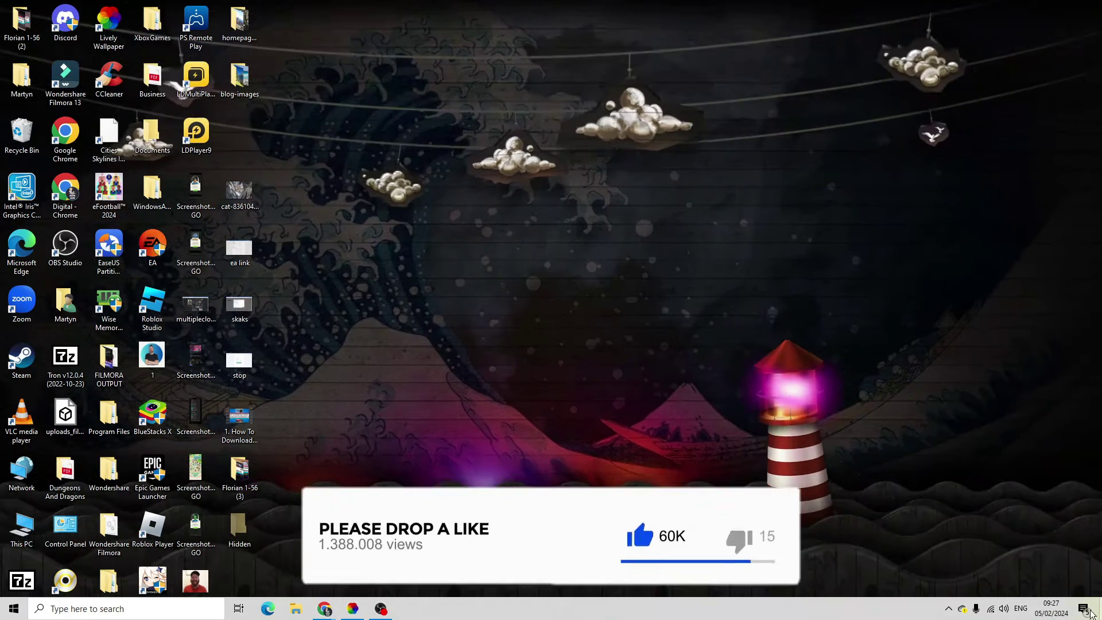
Step: Run the SecretFolder_v7.5.0.0 installer from the Downloads folder in File Explorer
click(298, 610)
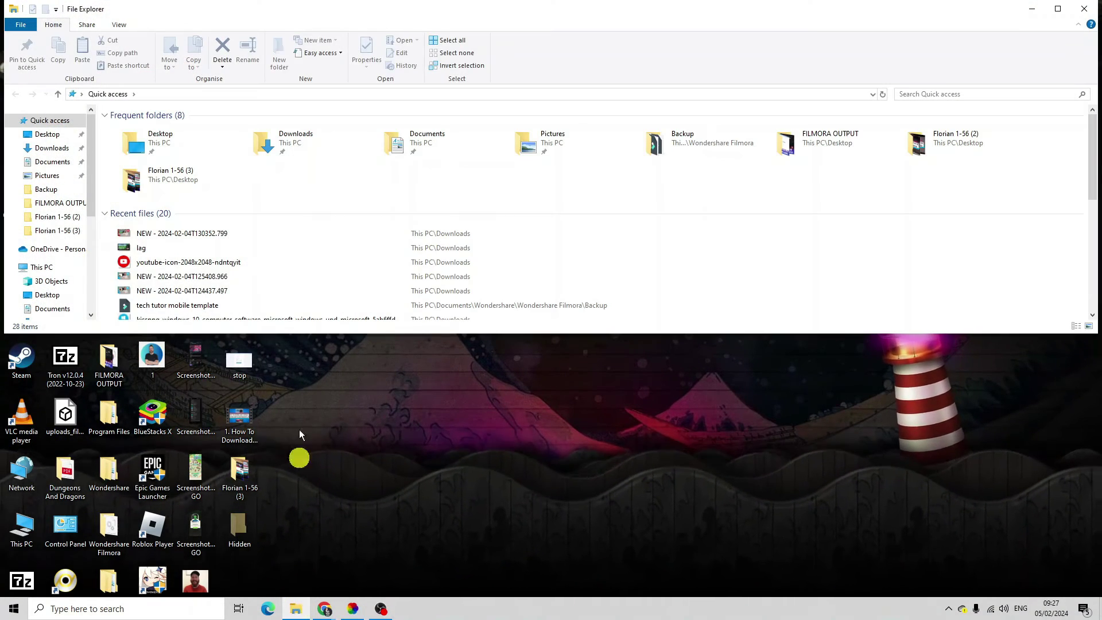
double_click(303, 144)
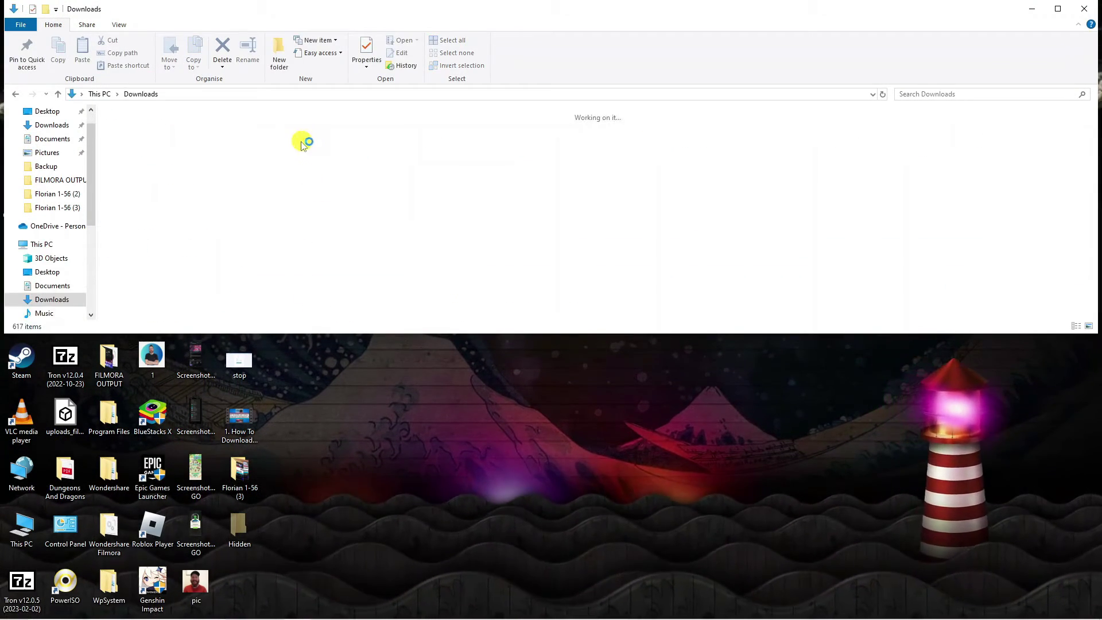
click(148, 163)
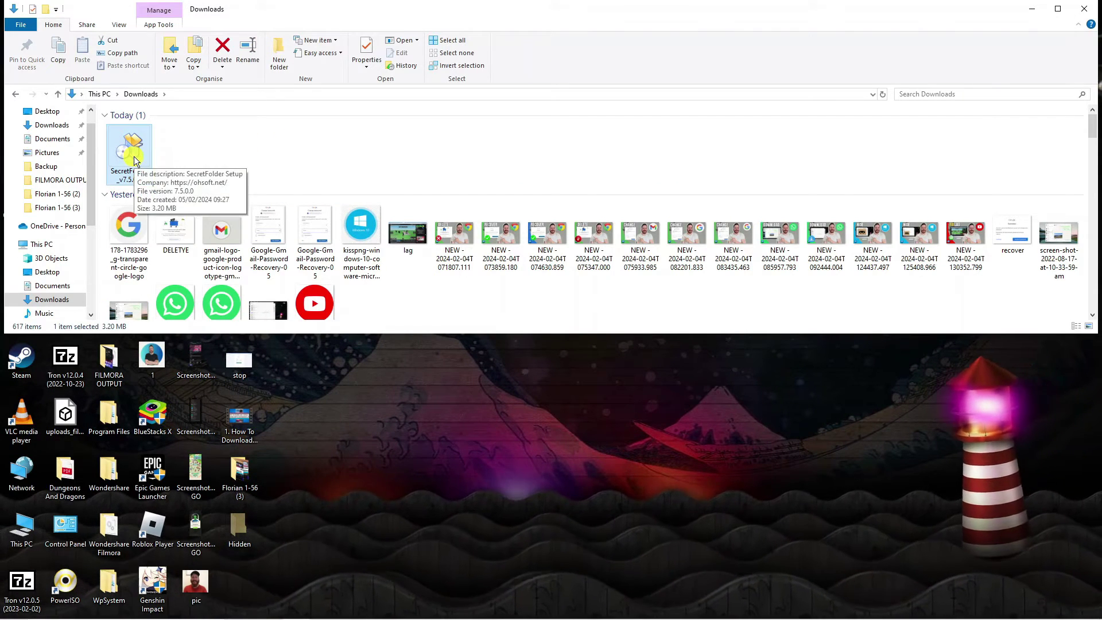
double_click(133, 157)
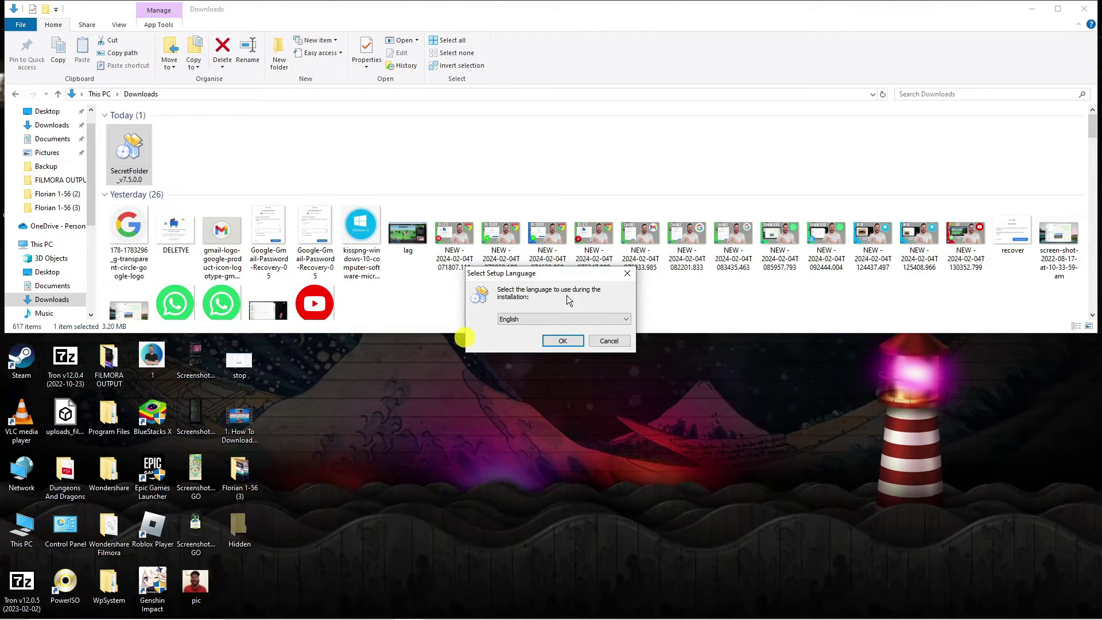
Step: Install SecretFolder with English as the setup language and the licence accepted
click(562, 340)
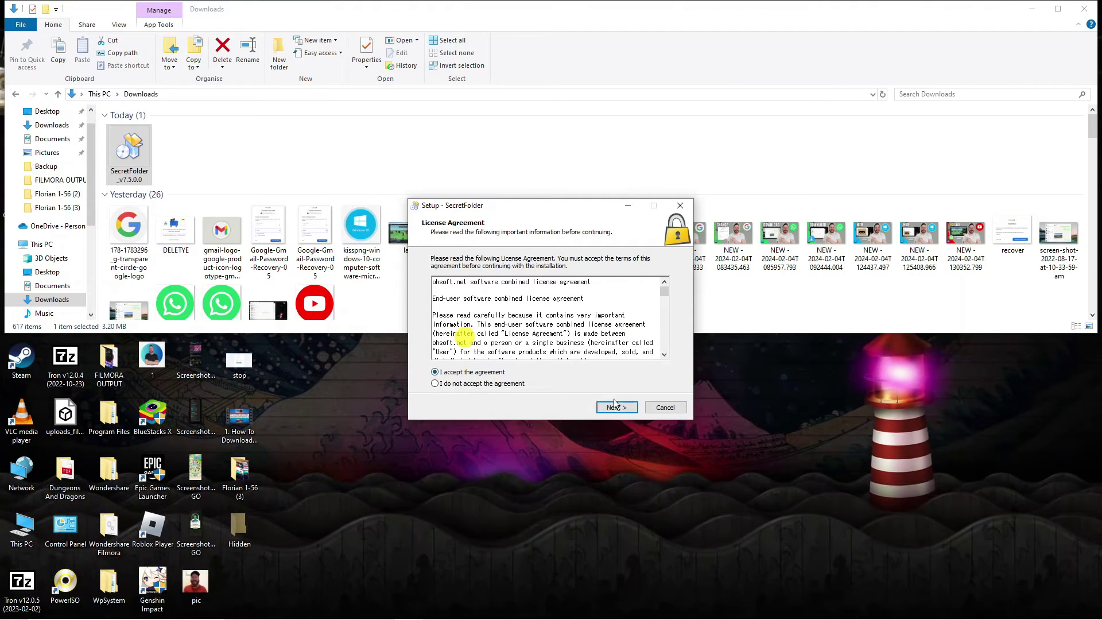
click(614, 405)
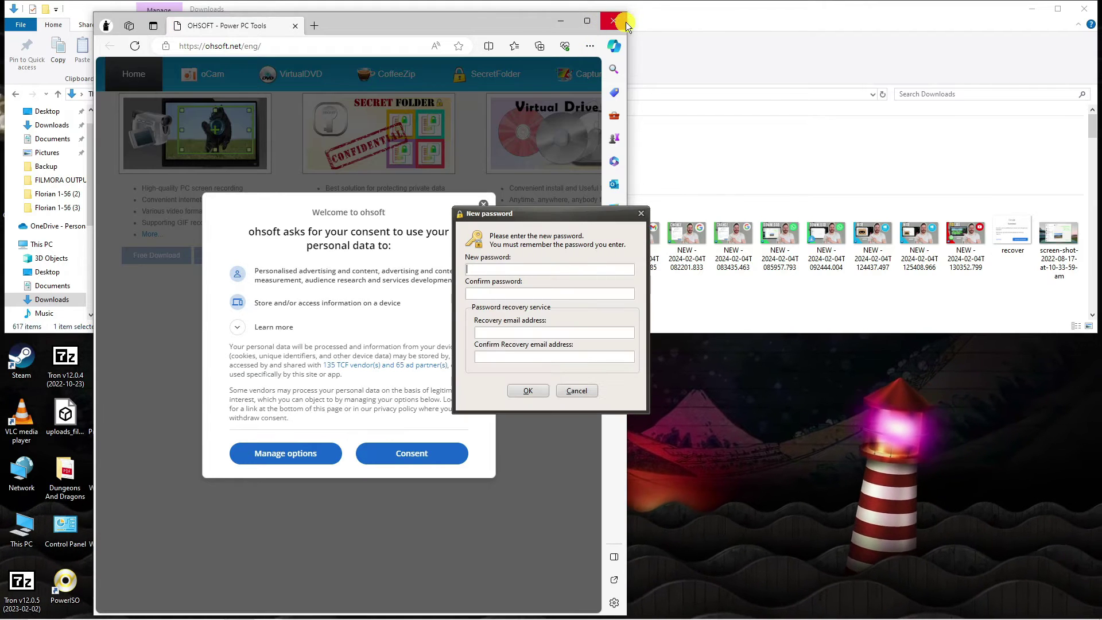
Step: Close the OHSOFT web page, then enter and confirm a master password and recovery e-mail
click(614, 21)
mouse_move(540, 211)
mouse_down()
mouse_move(527, 240)
mouse_move(557, 220)
mouse_up()
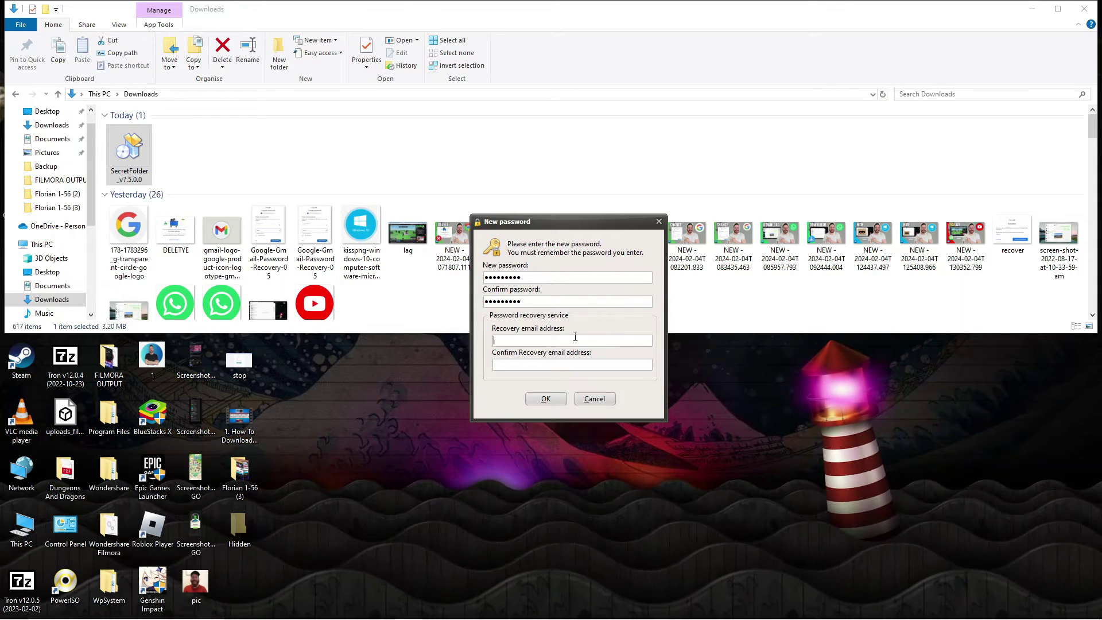
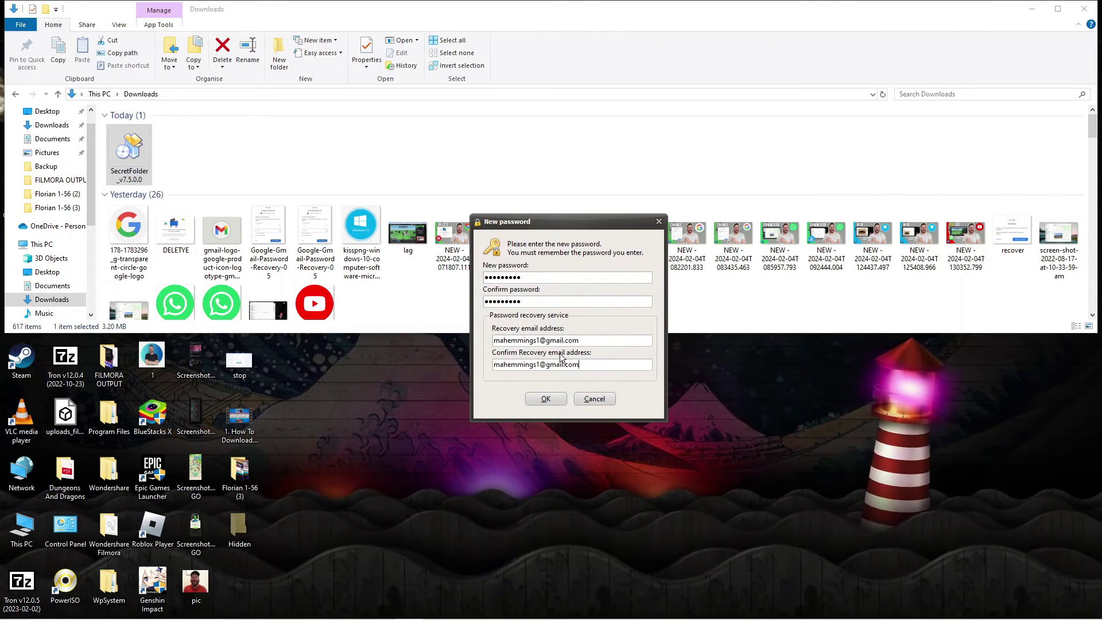
click(545, 398)
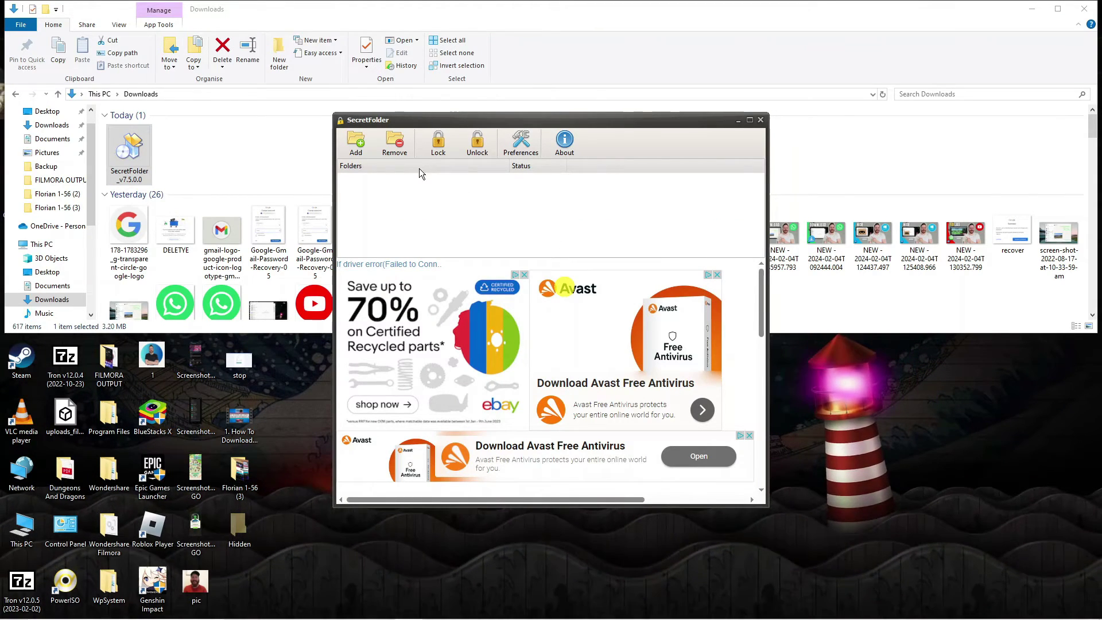
Step: Add C:\Program Files\Google\Chrome to SecretFolder's protected list, locking it
click(357, 144)
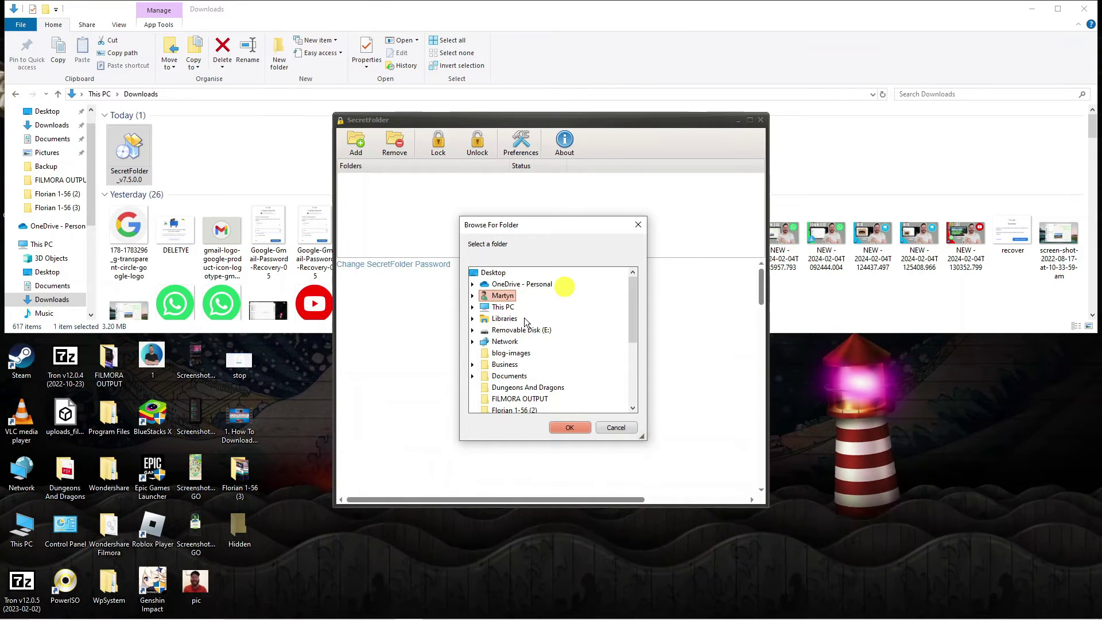
click(473, 308)
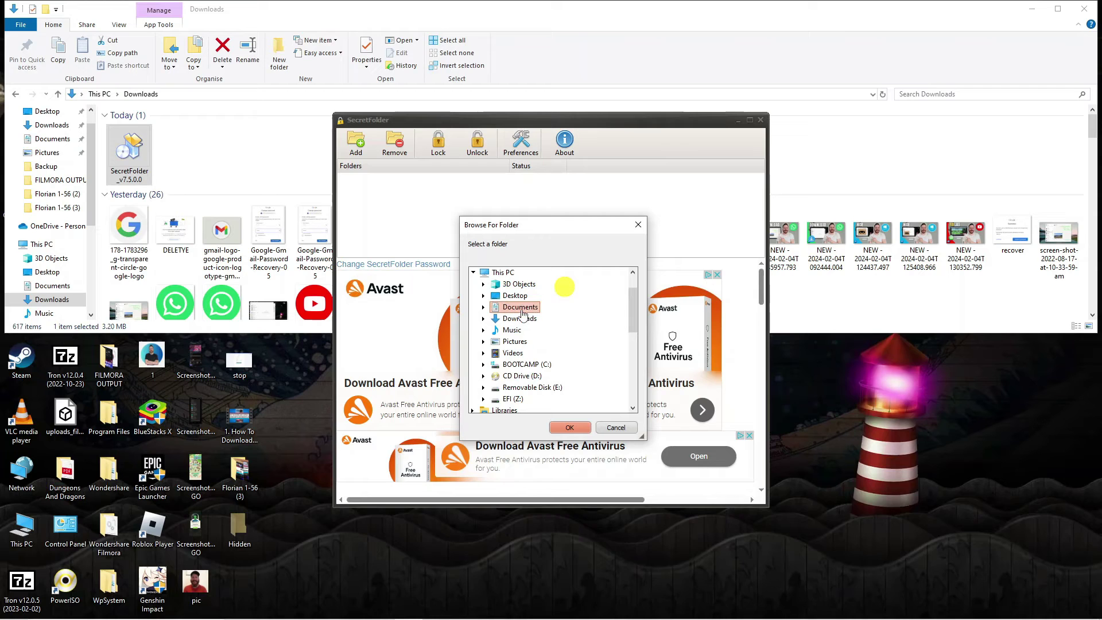
click(484, 365)
scroll(554, 353, down, 1)
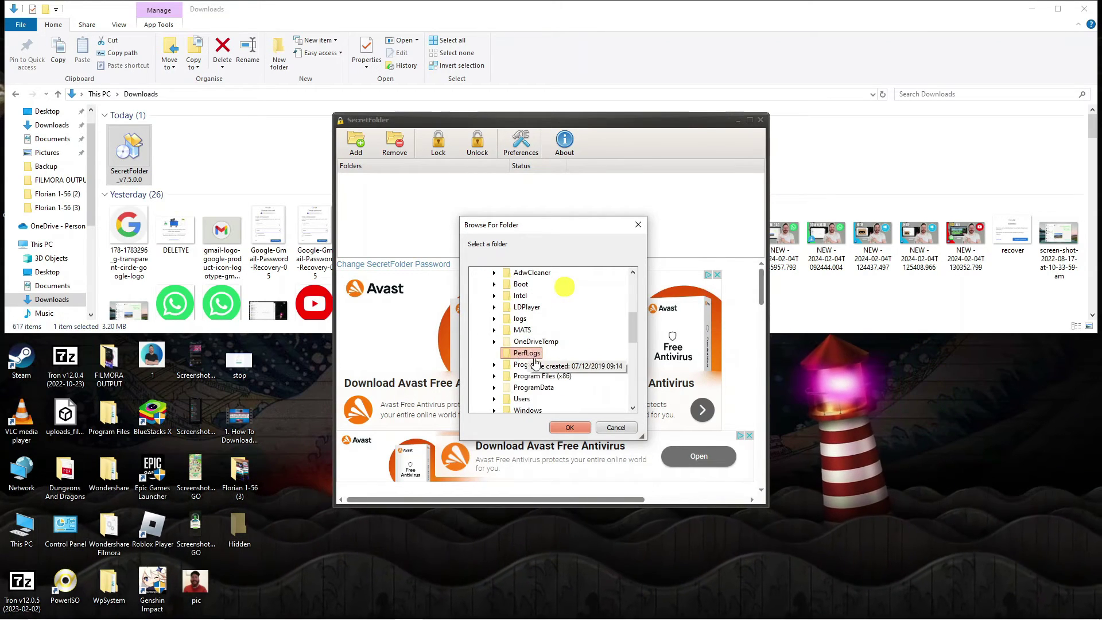
click(497, 366)
scroll(520, 376, down, 2)
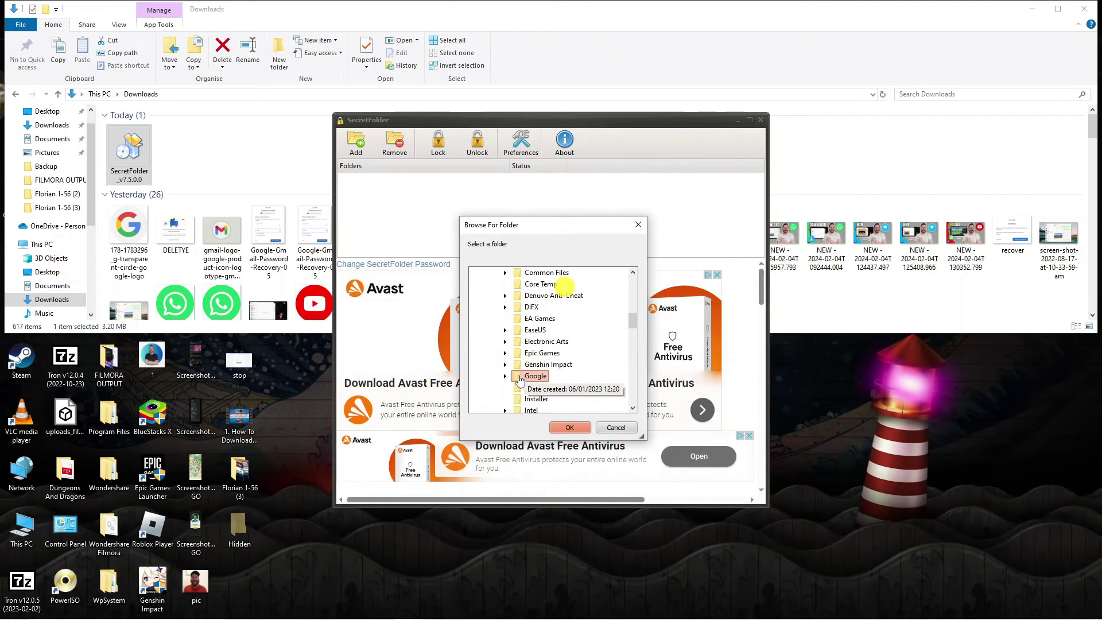
click(528, 376)
click(538, 377)
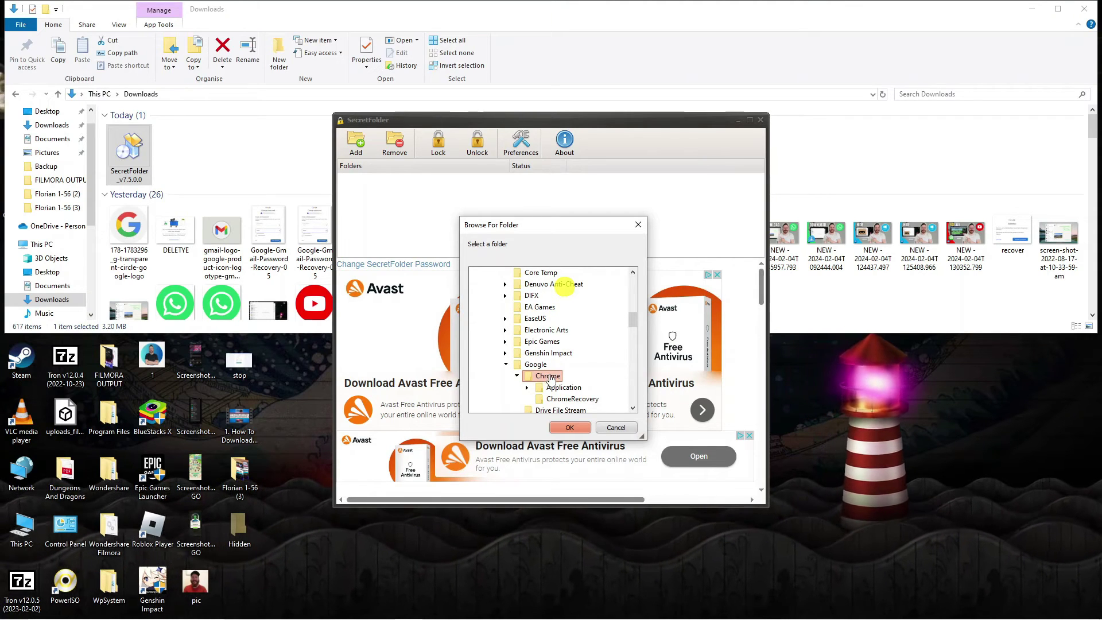
click(569, 427)
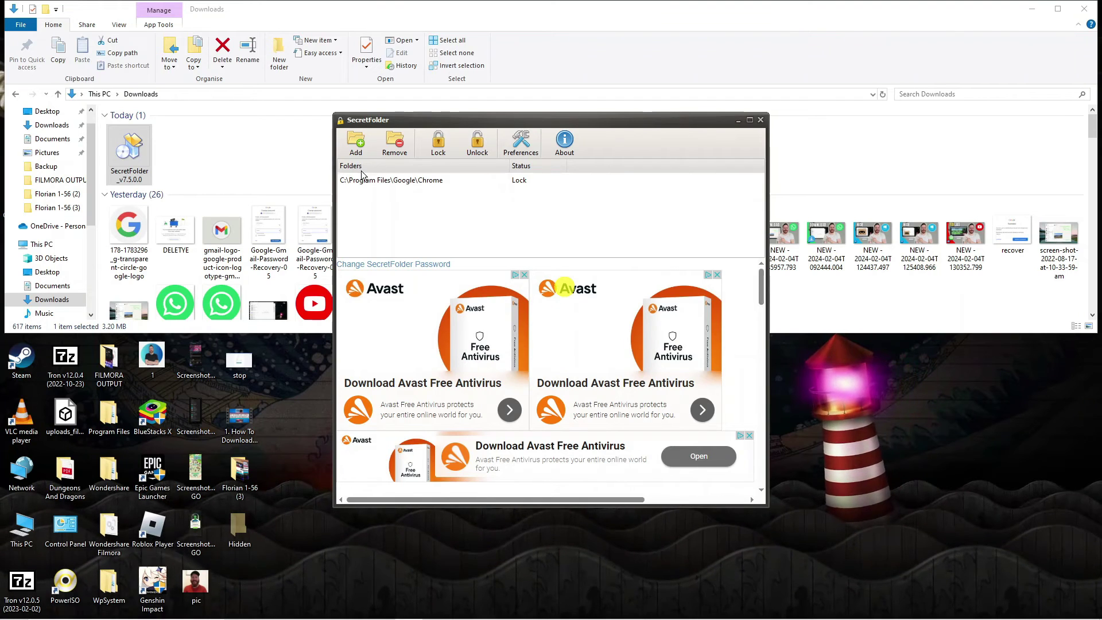
click(431, 183)
click(440, 153)
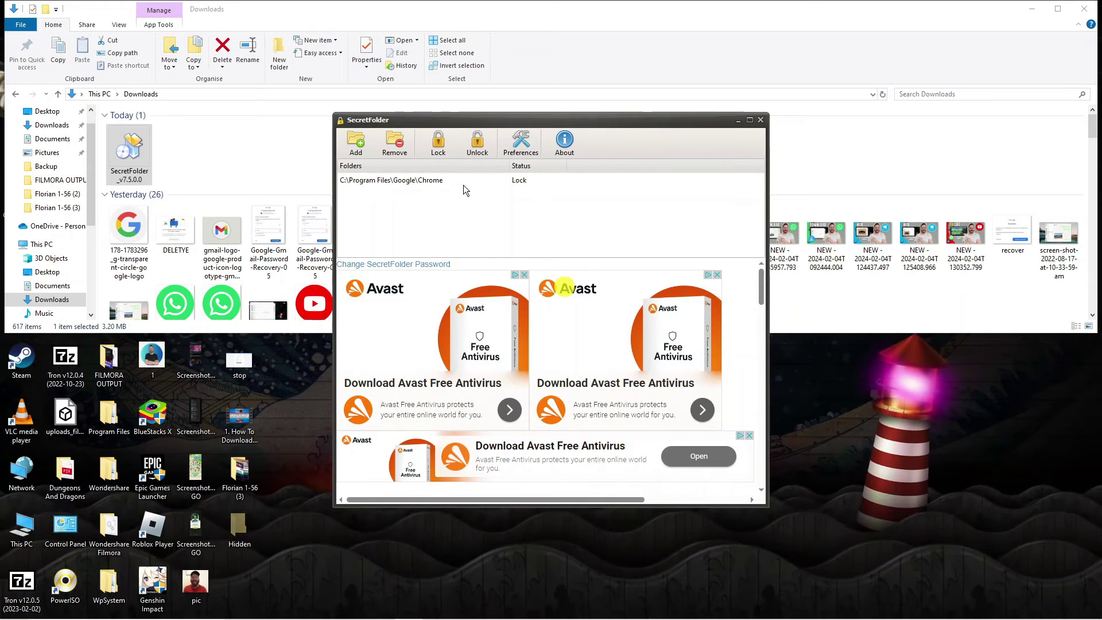
key(super)
text(chrome)
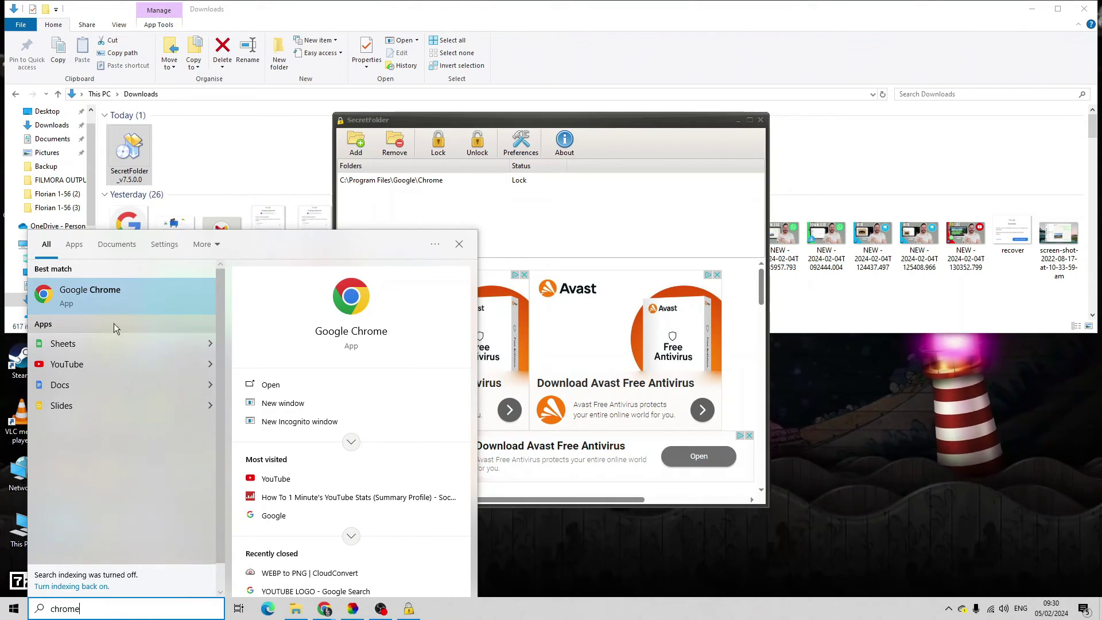
click(108, 301)
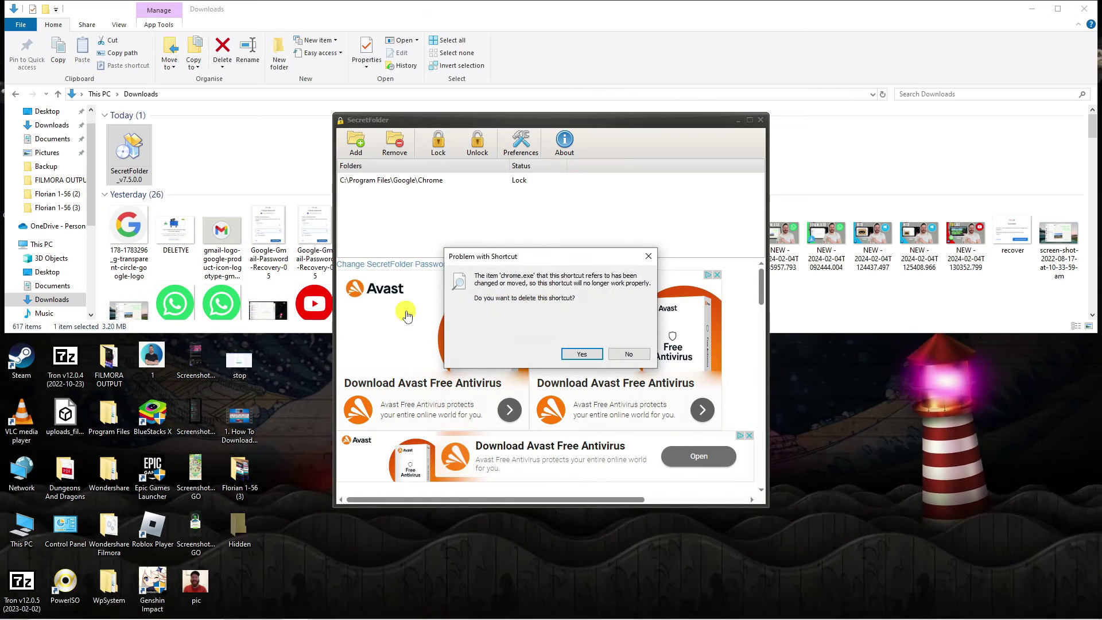
drag(551, 260, 542, 210)
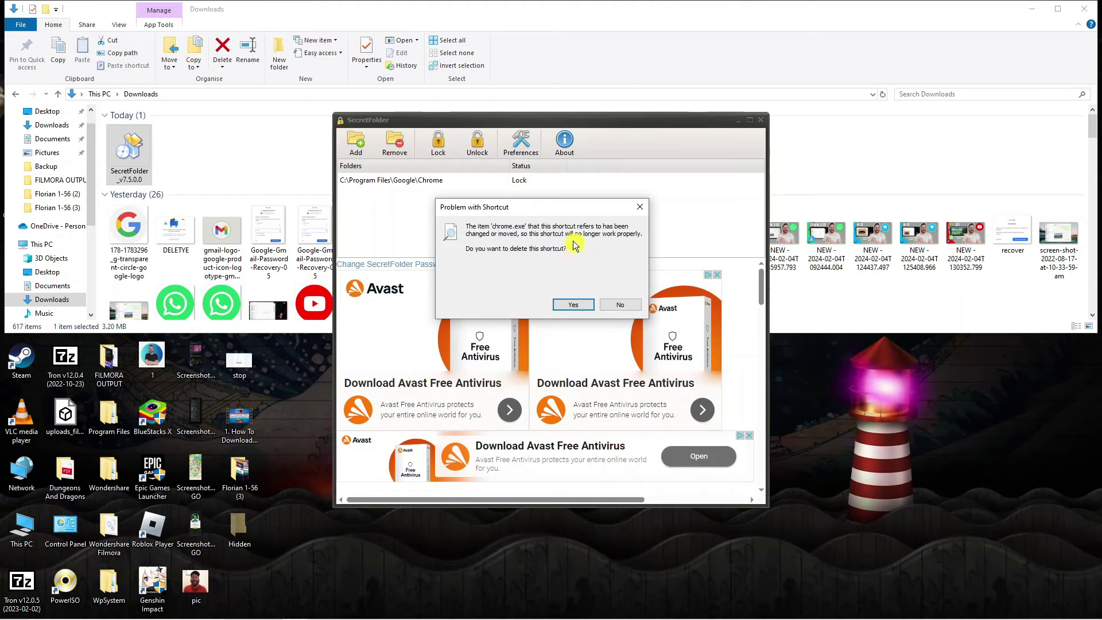
click(628, 302)
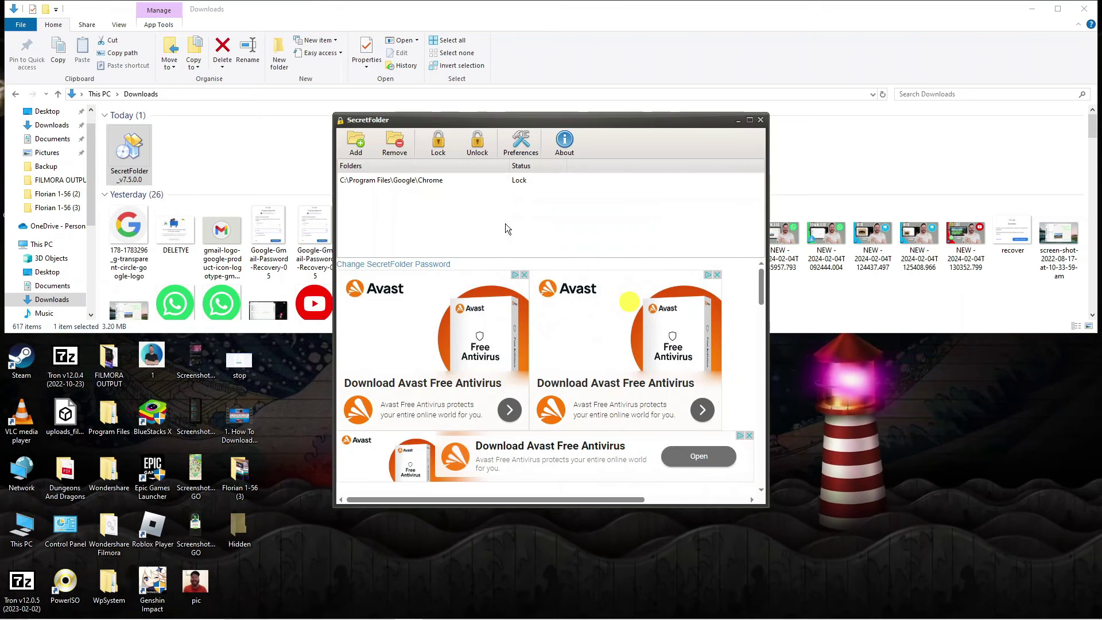
click(454, 180)
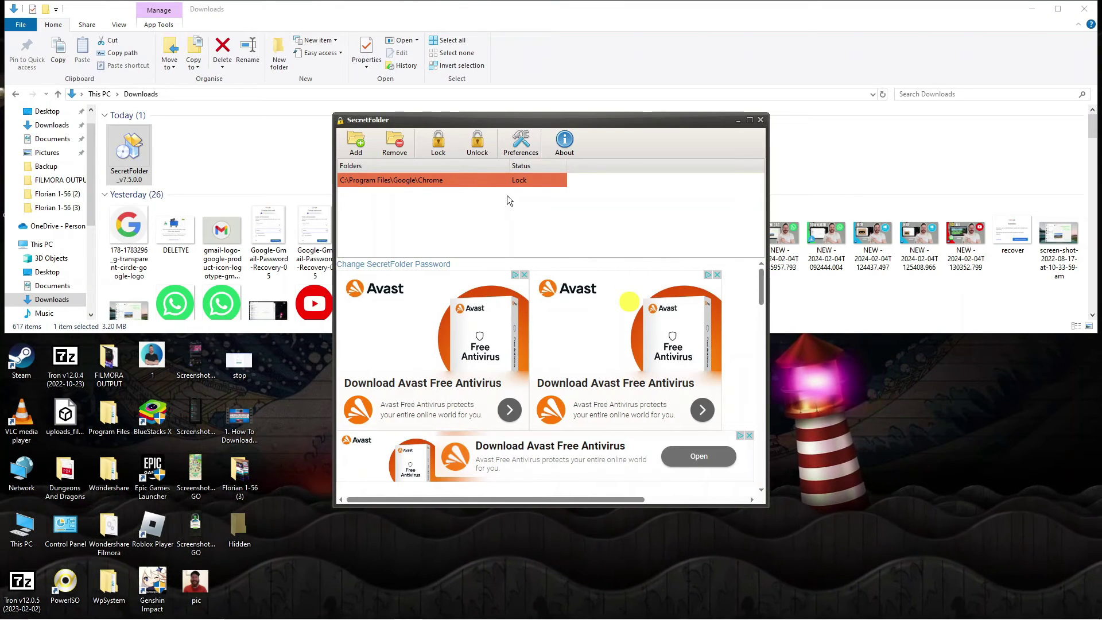
click(510, 198)
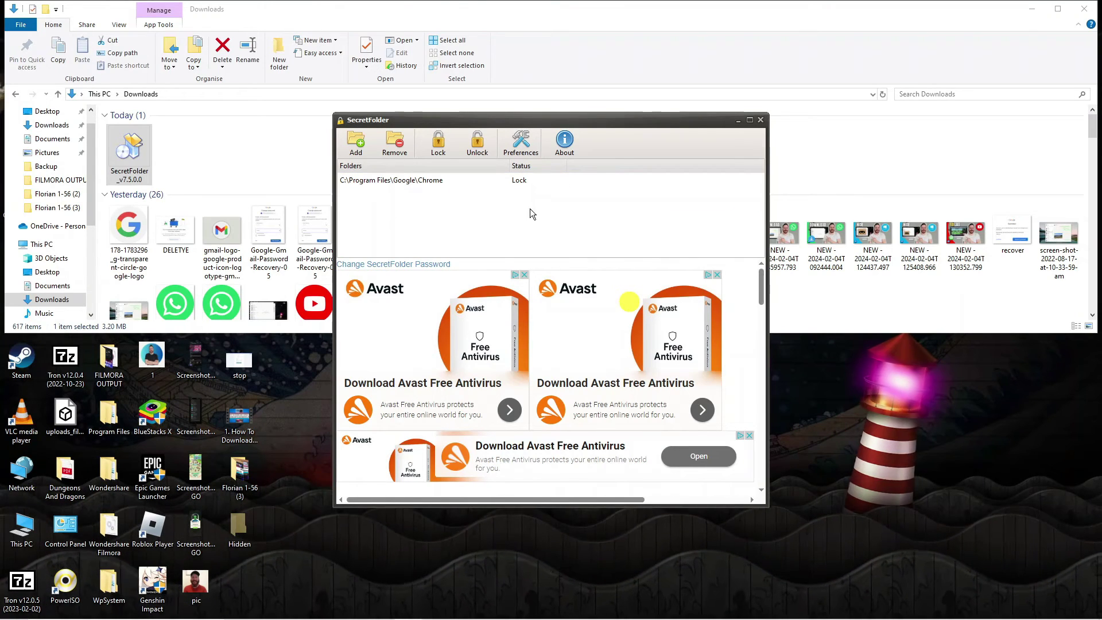
click(760, 121)
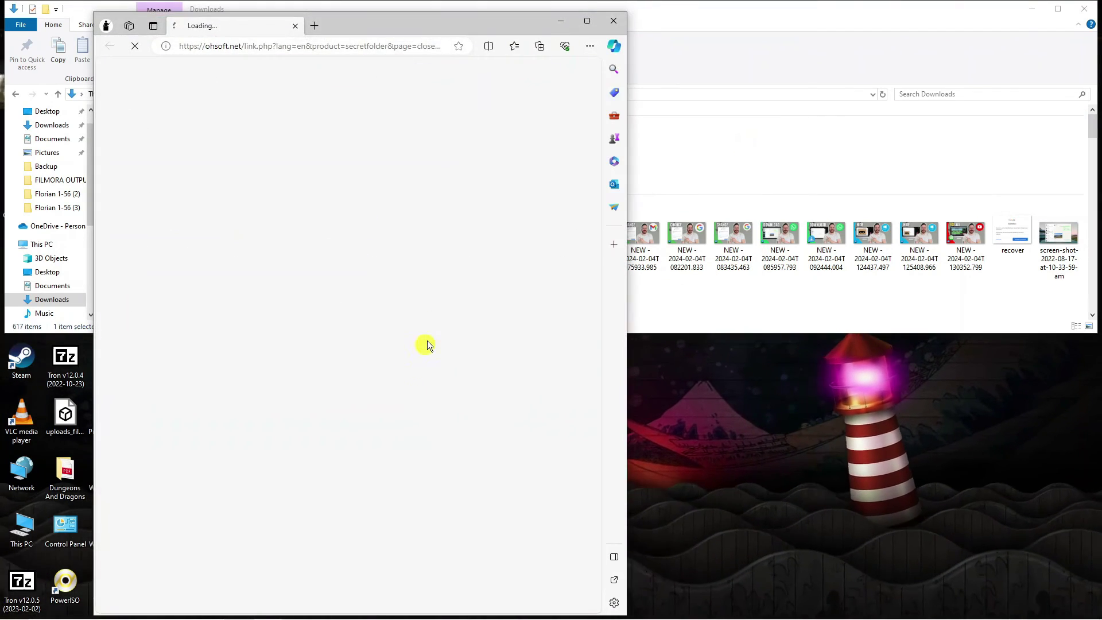
key(super)
scroll(101, 474, down, 20)
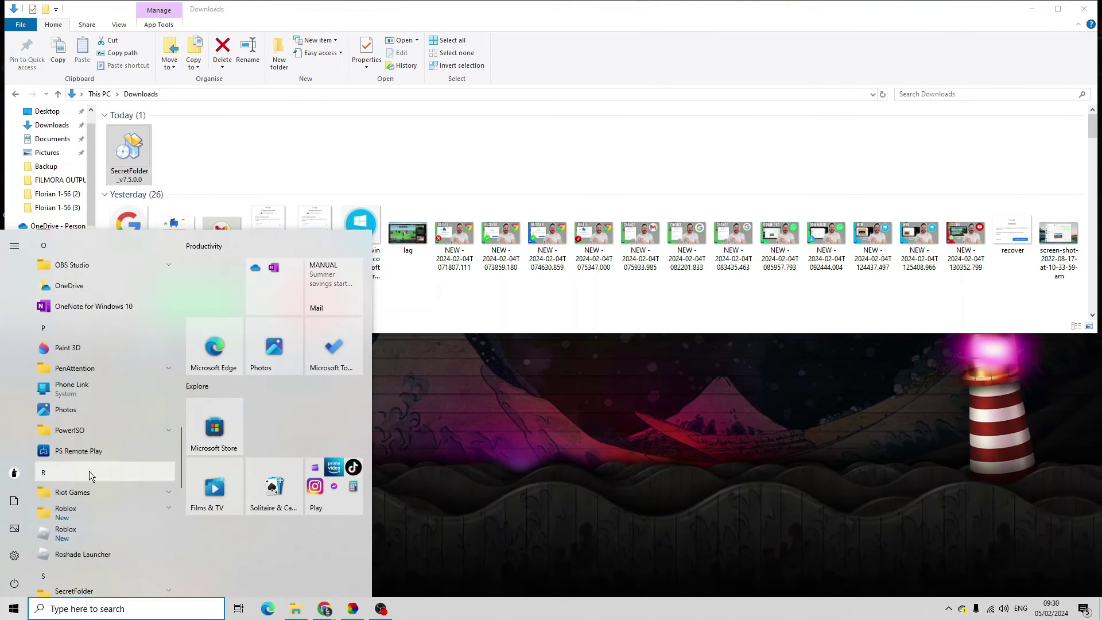
scroll(88, 471, down, 4)
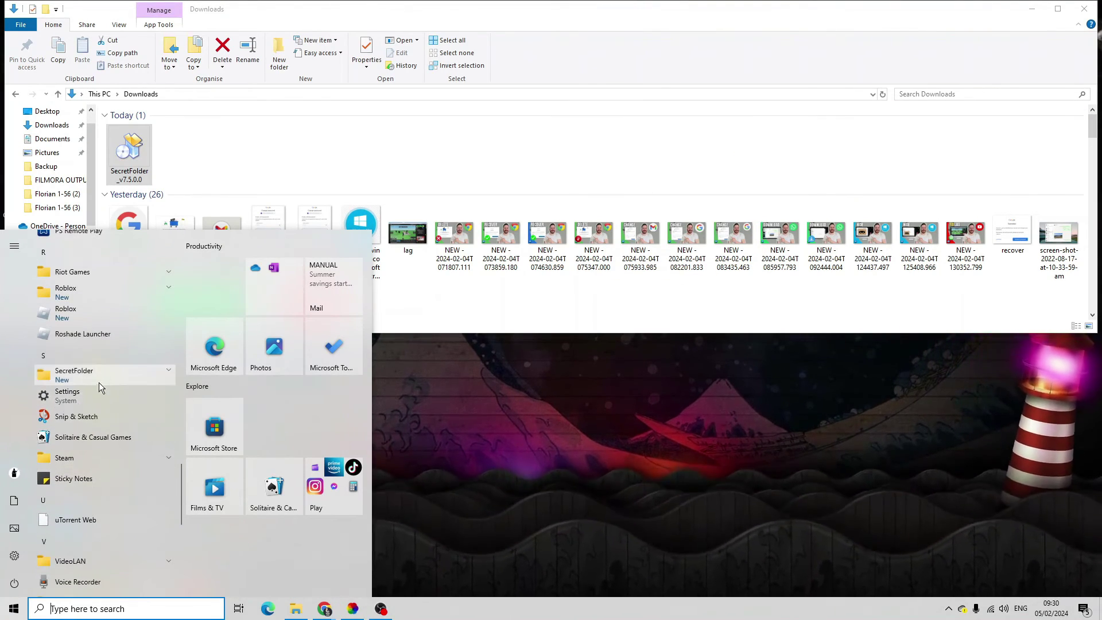
click(143, 370)
click(784, 384)
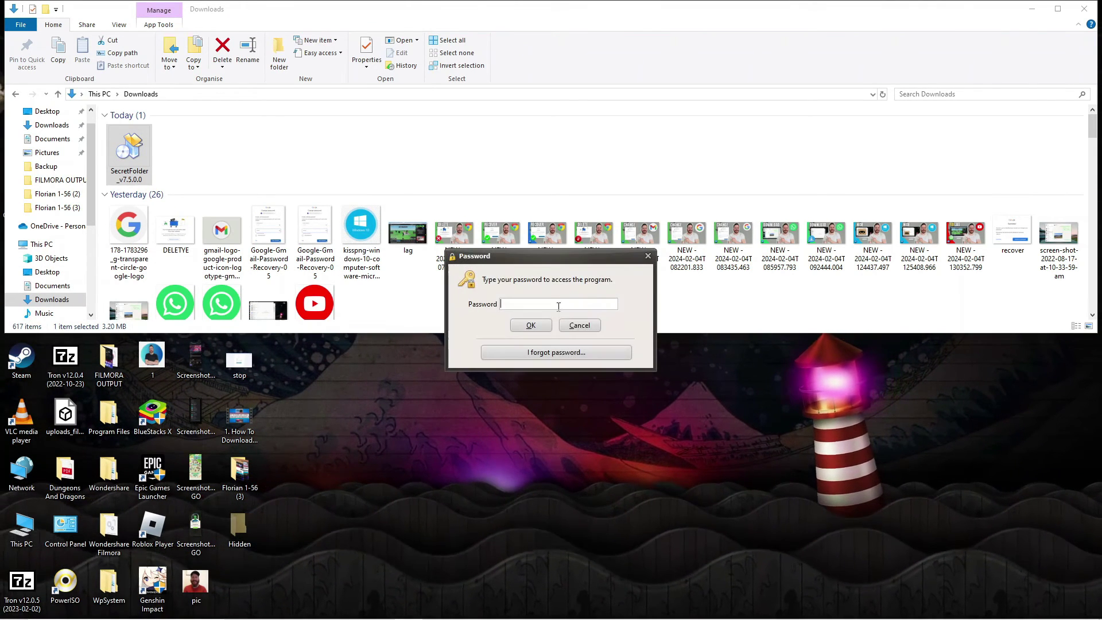
text(•••••••)
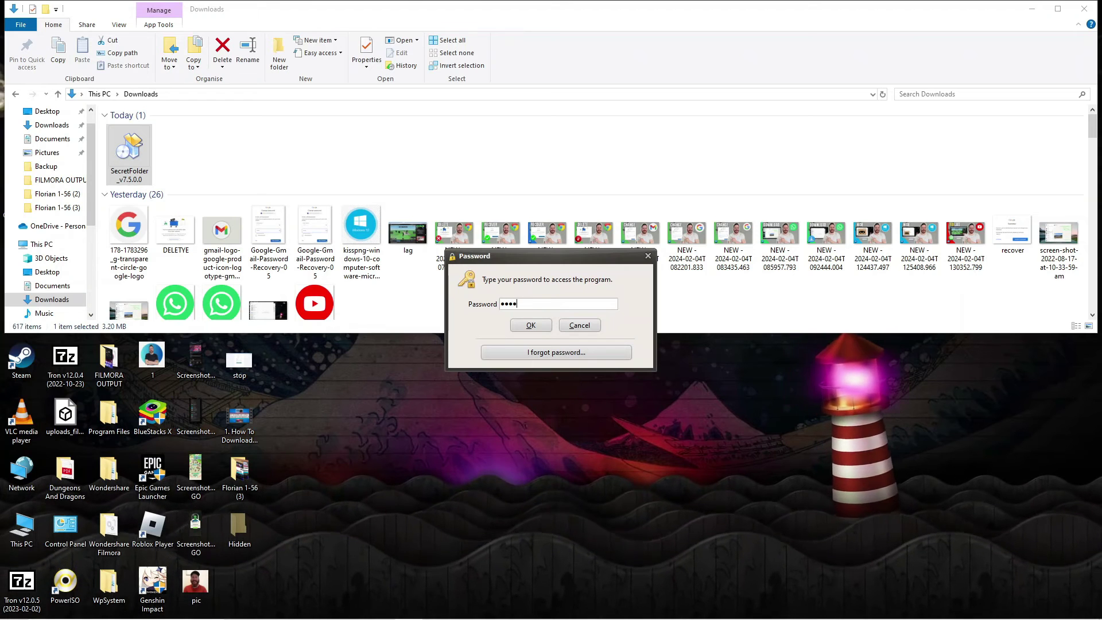
click(536, 328)
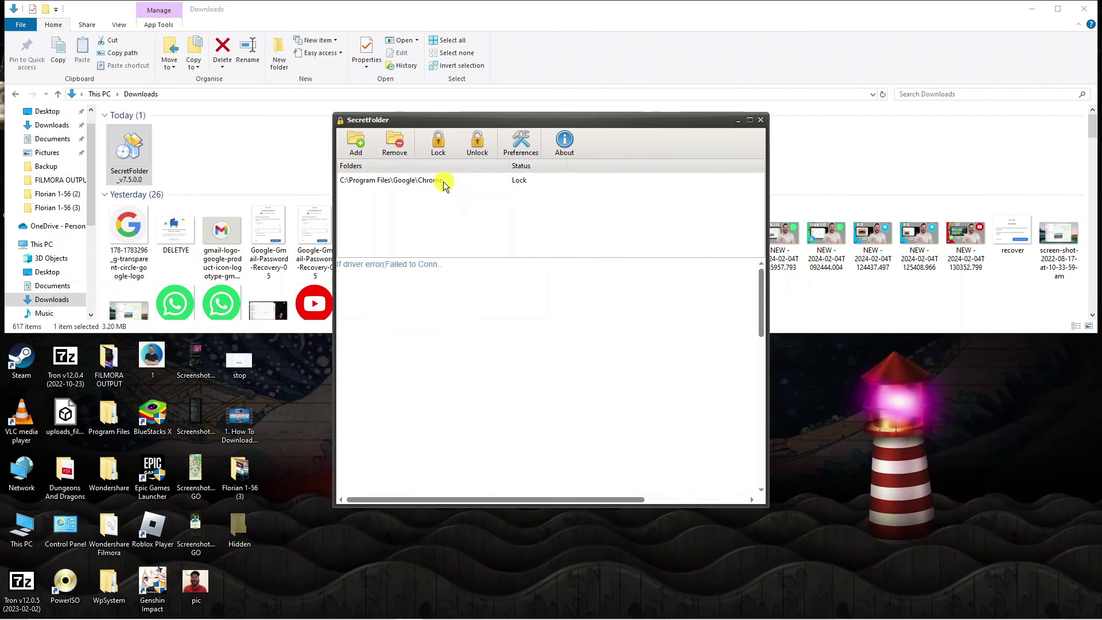
Step: Unlock the Chrome folder in SecretFolder and launch Google Chrome via taskbar search for 'chrome'
click(444, 182)
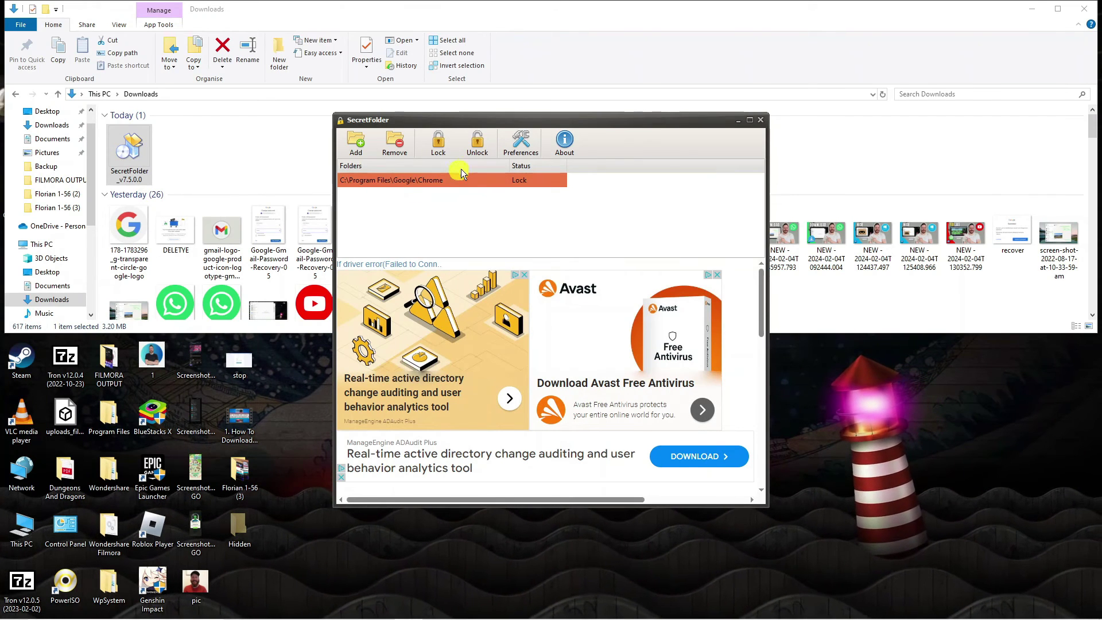
click(478, 148)
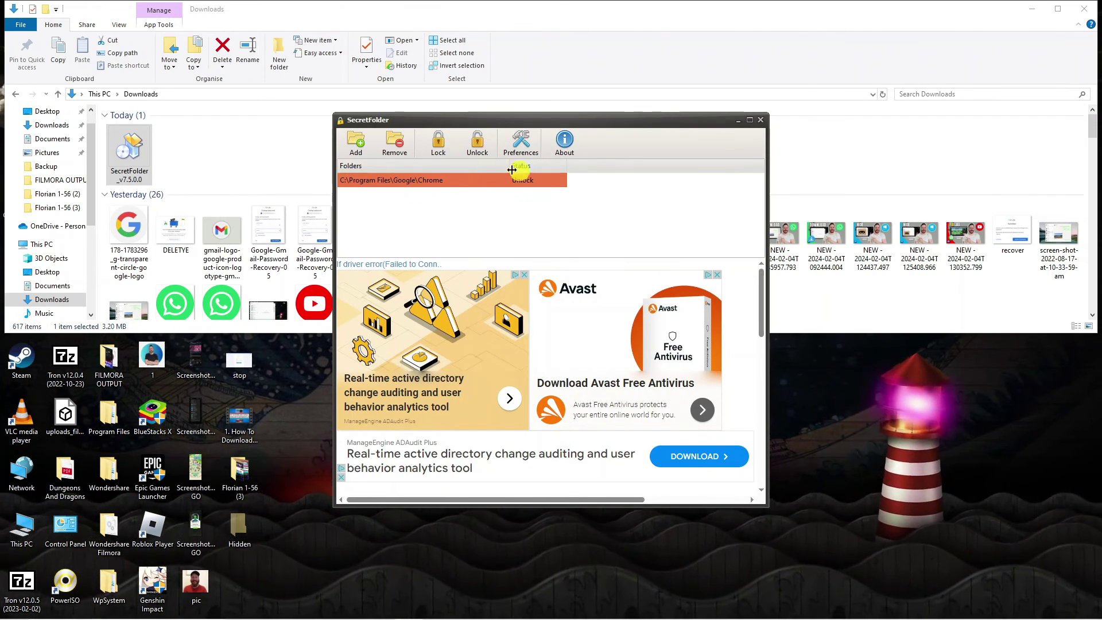
click(63, 610)
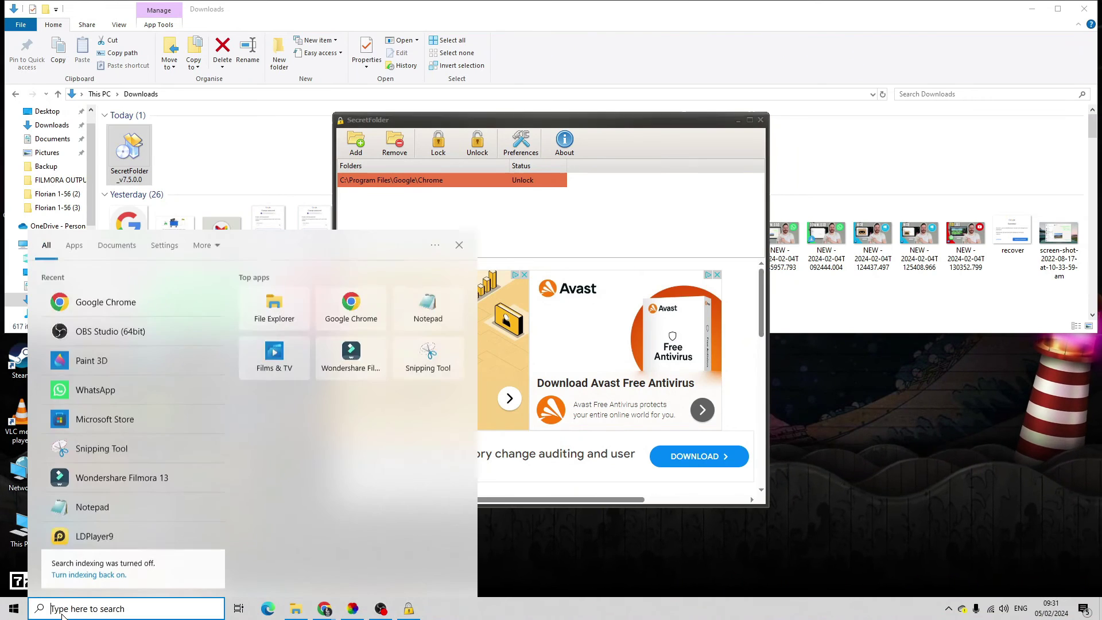
text(chrome)
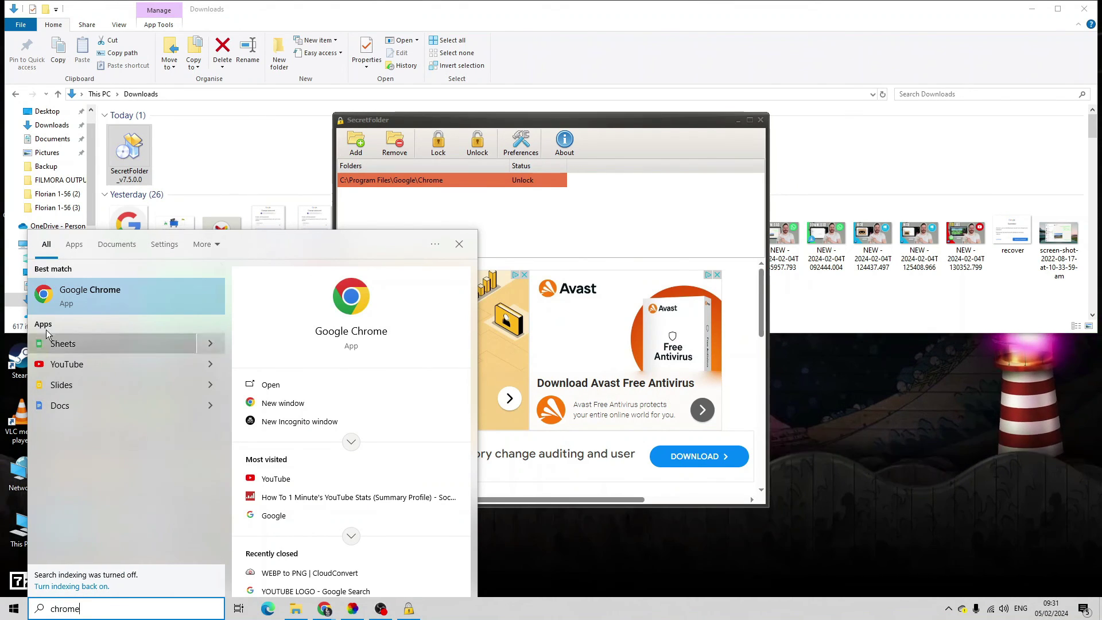
click(127, 296)
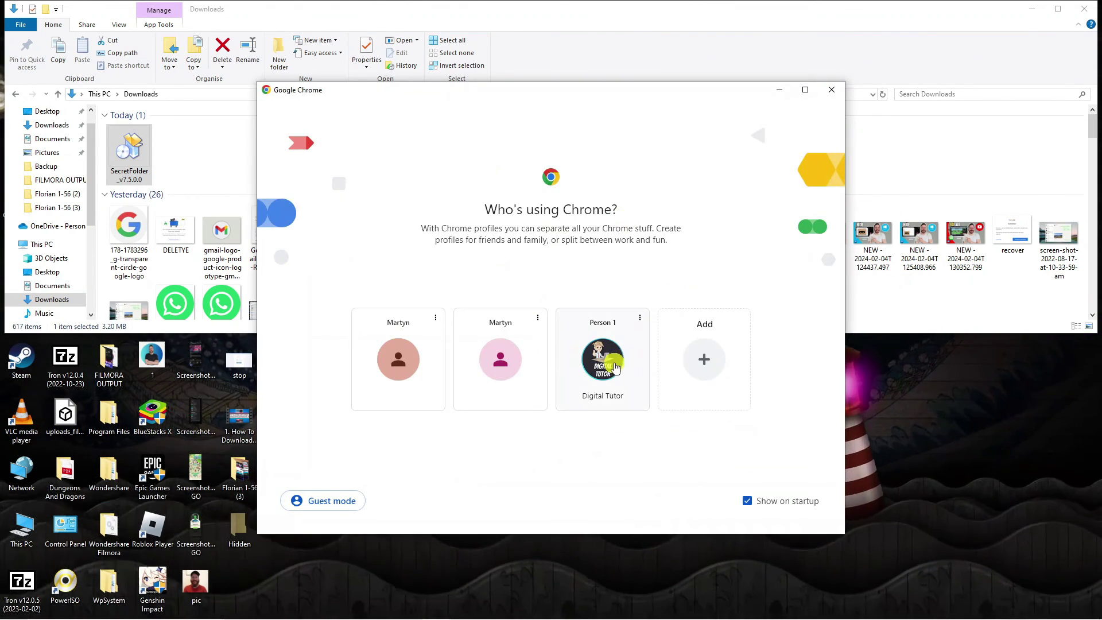